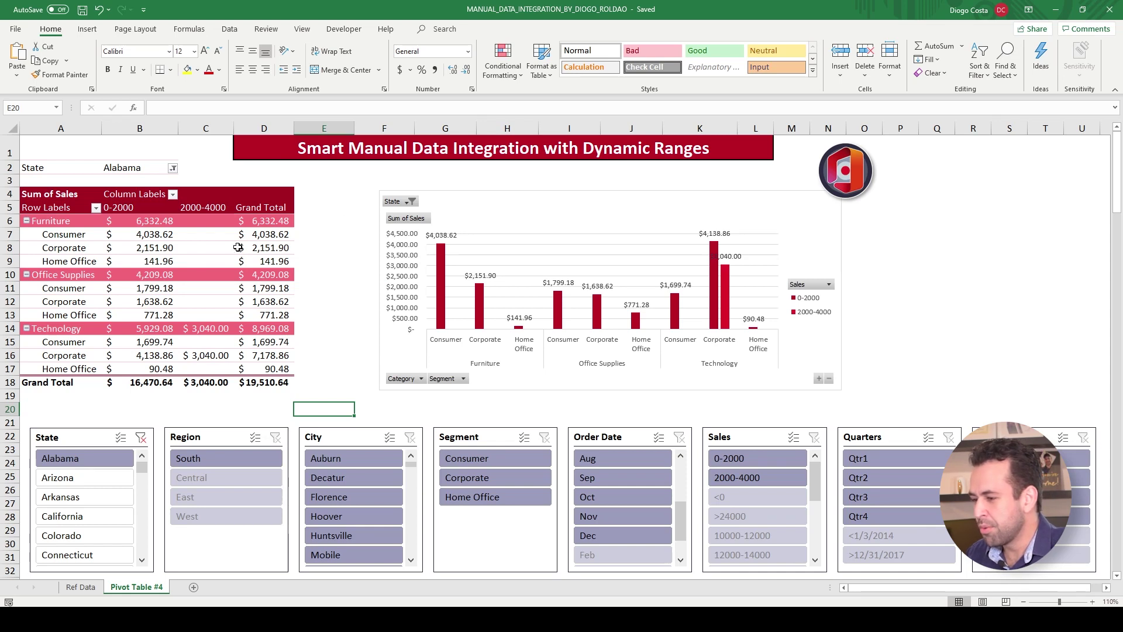
Select a value in the sales pivot table, then the pivot chart, then return to the pivot table
left_click(172, 244)
left_click(537, 206)
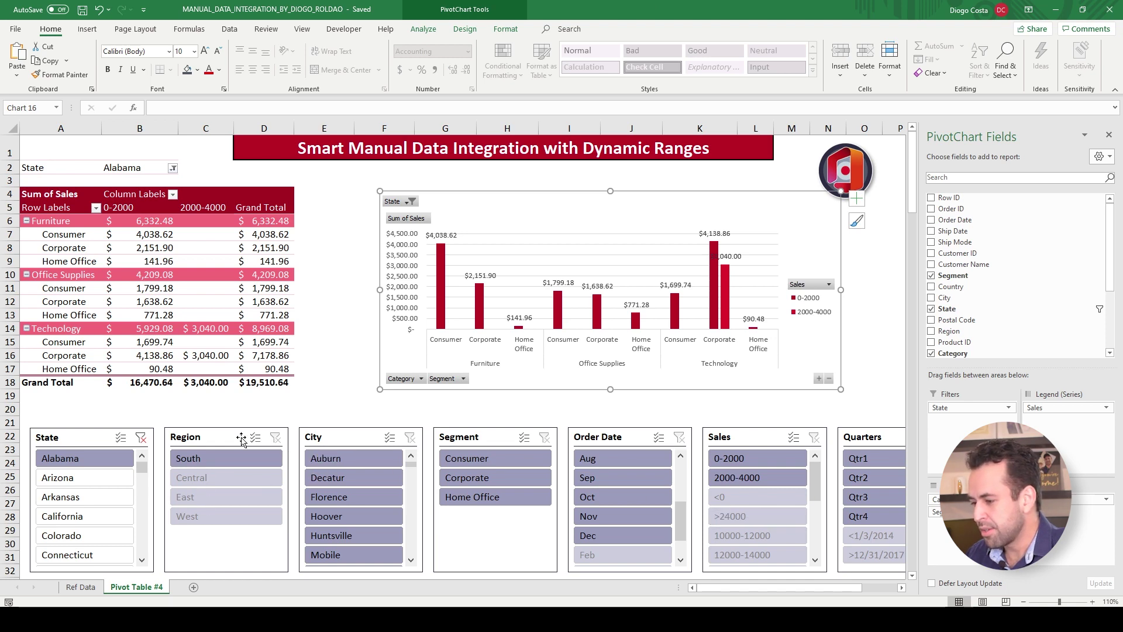
left_click(343, 296)
left_click(126, 253)
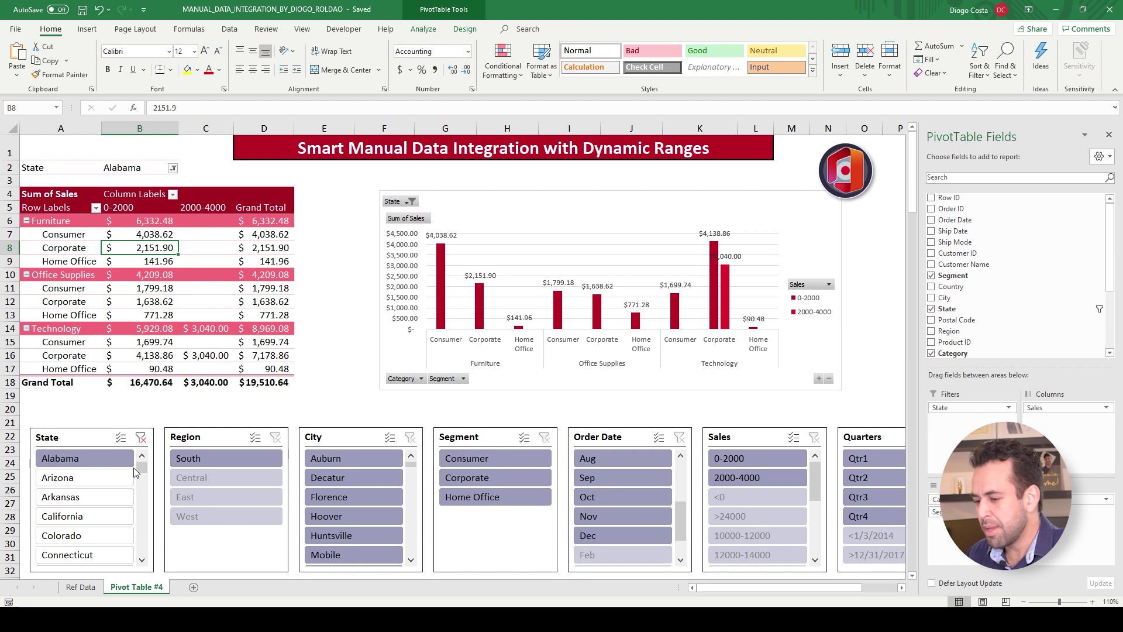
Try the slicers: clear State, filter Central, Aberdeen and Consumer, then clear the Region and City filters
left_click(141, 438)
left_click(226, 458)
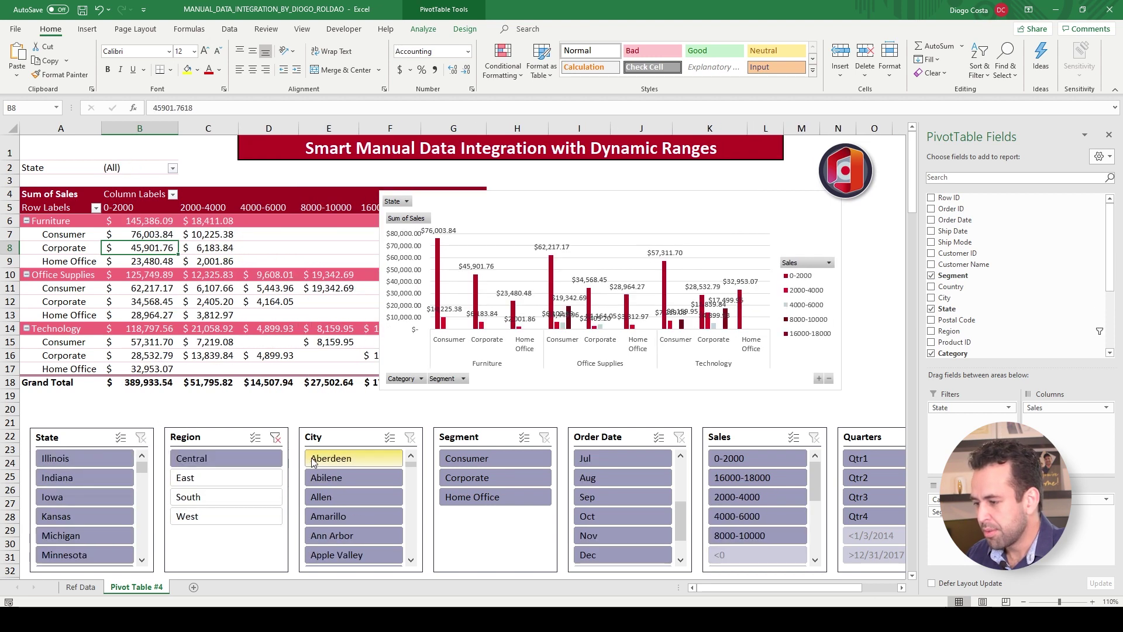
left_click(354, 458)
left_click(475, 460)
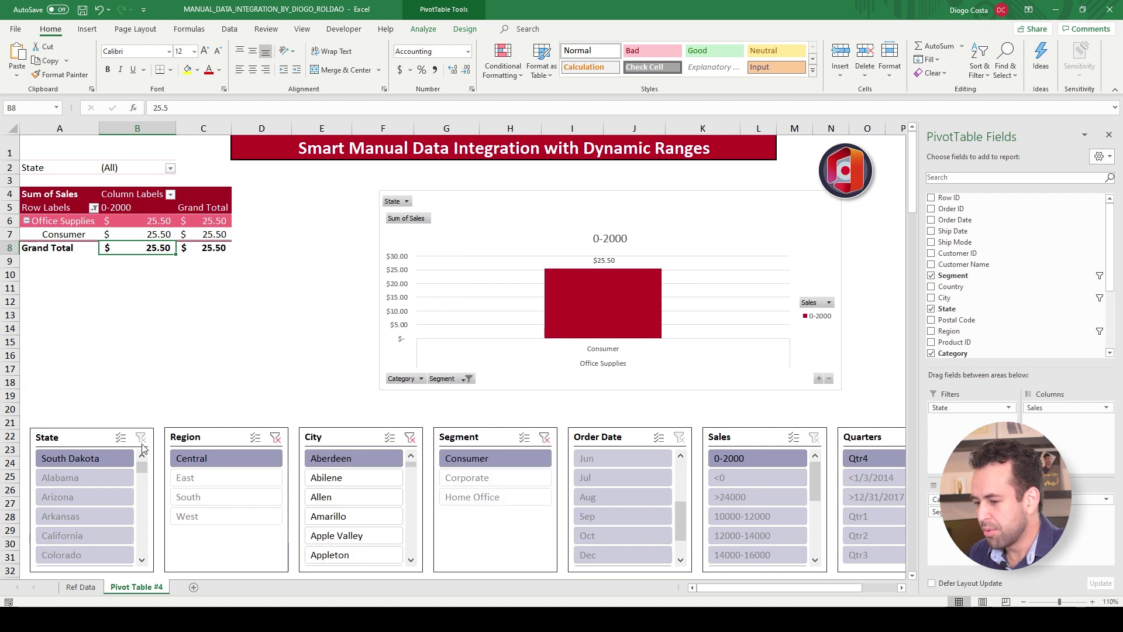
left_click(275, 437)
left_click(410, 437)
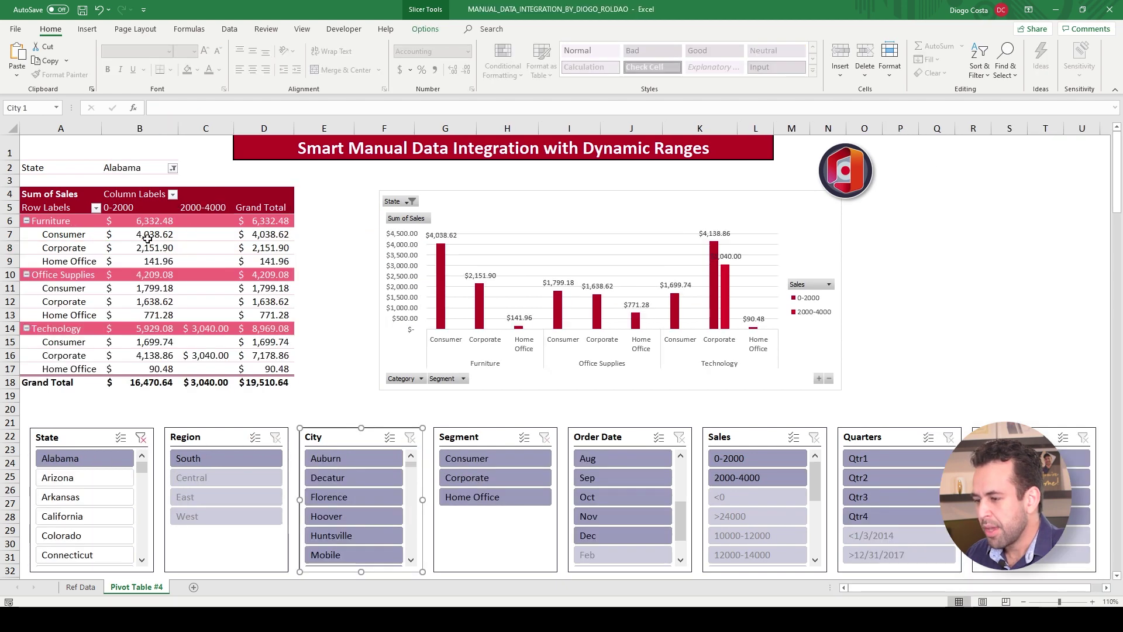
Check that the Ref Data table spans columns Row ID to Profit and rows down to 9995, then return to the dashboard
left_click(81, 587)
left_click(196, 239)
key("ctrl+Left")
key("ctrl+Up")
key("ctrl+Right")
key("ctrl+Left")
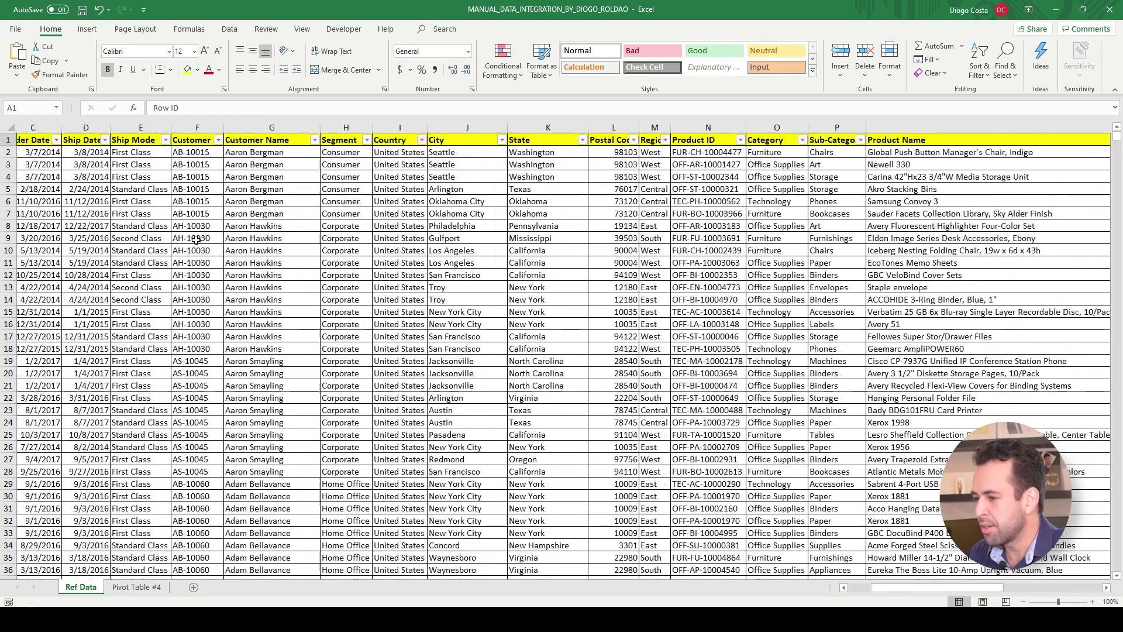
key("ctrl+Down")
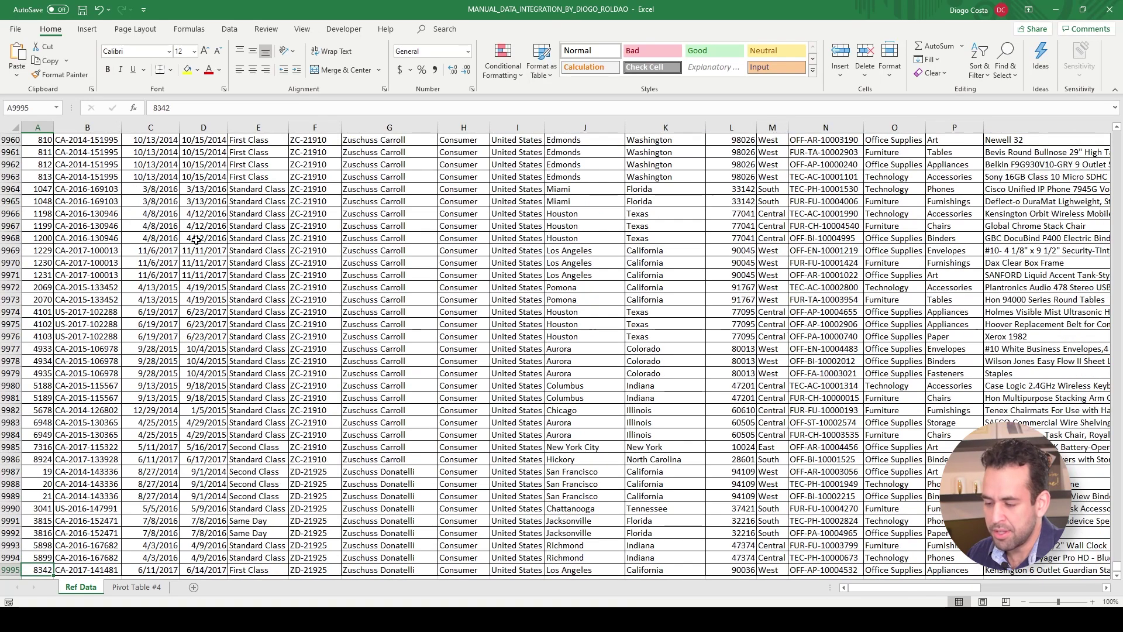
key("ctrl+Up")
key("ctrl+Page_Down")
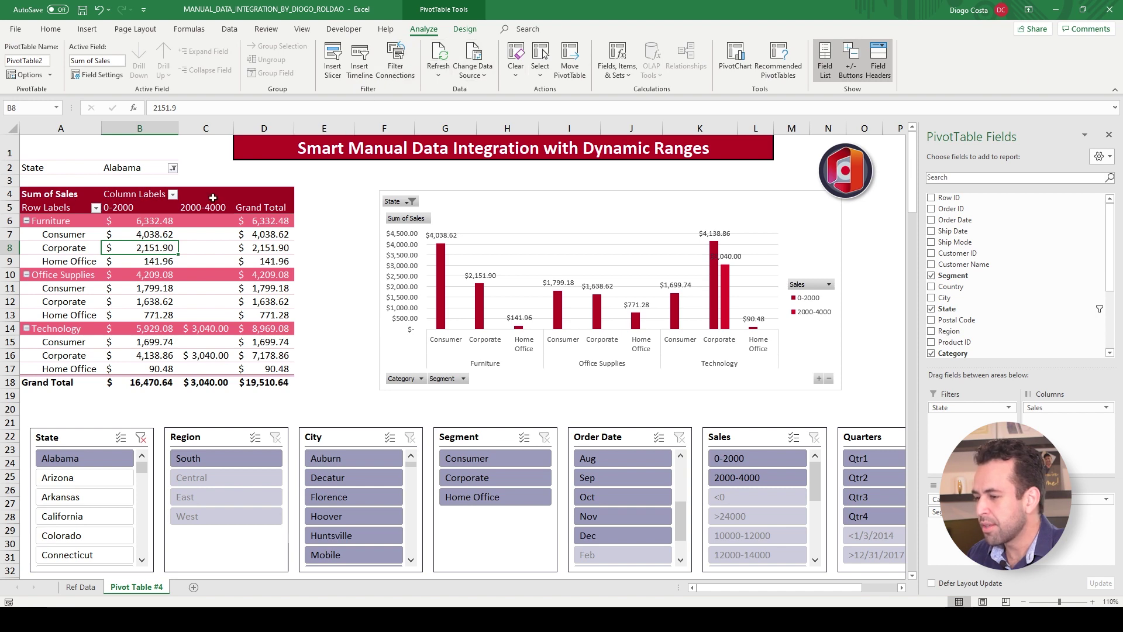
Add Sheet1 and insert an empty PivotTable sourced from 'Ref Data'!$A$1:$U$9995
left_click(194, 587)
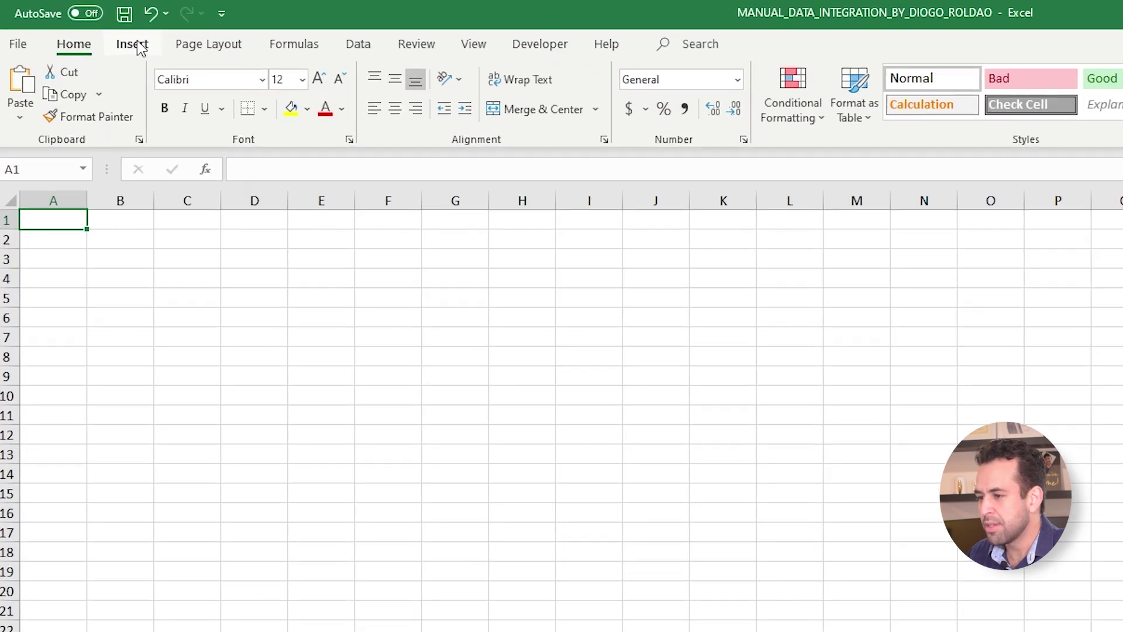
left_click(88, 28)
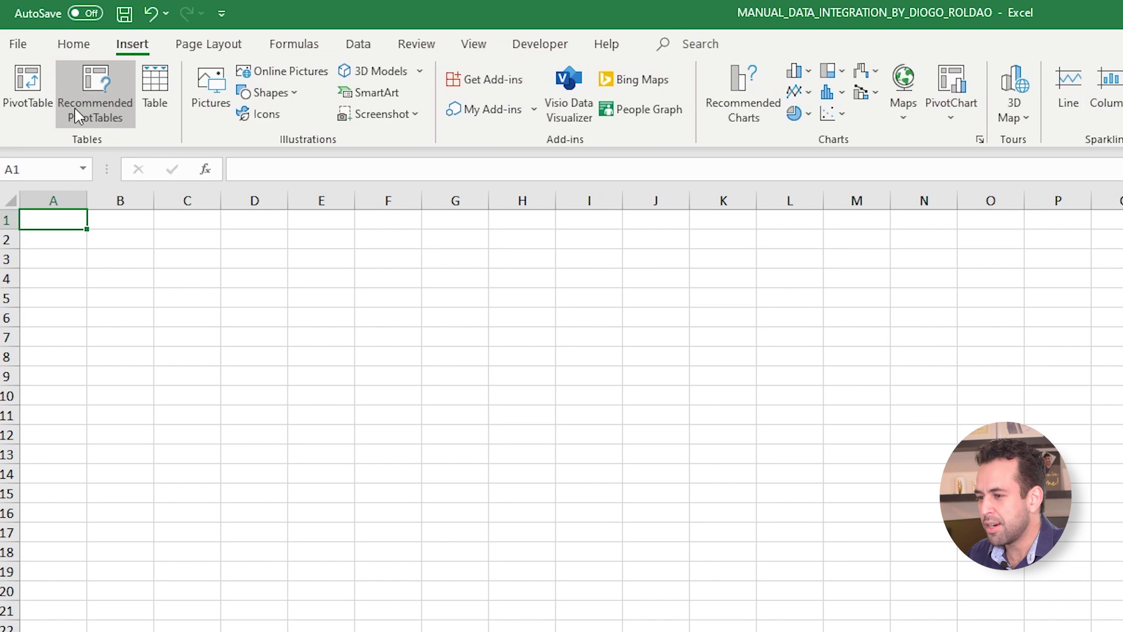
left_click(23, 58)
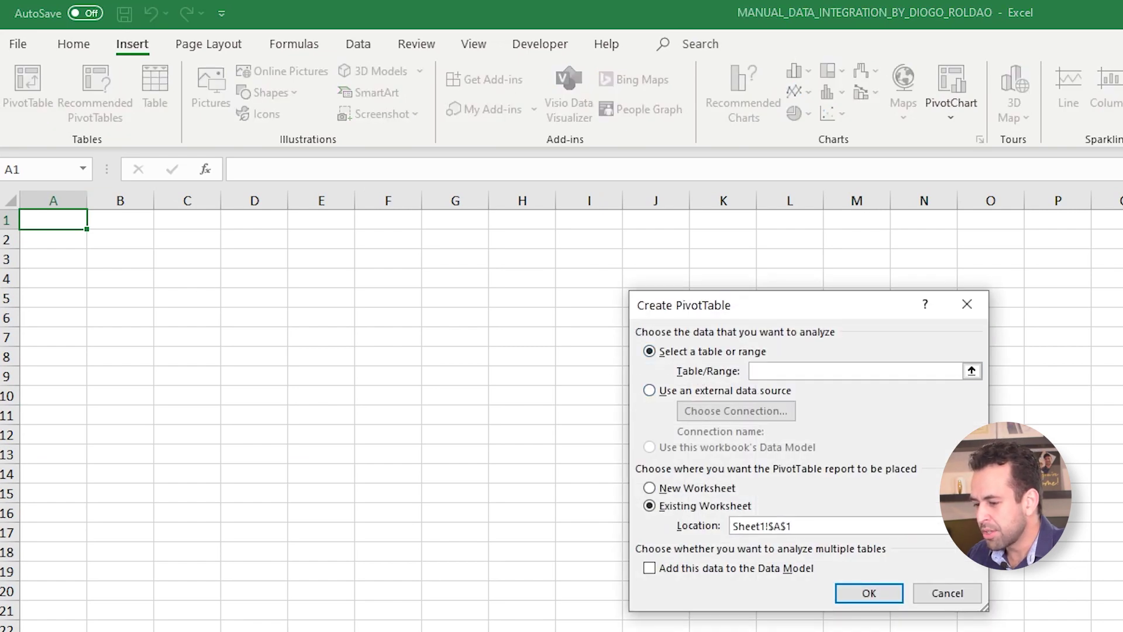
left_click(52, 628)
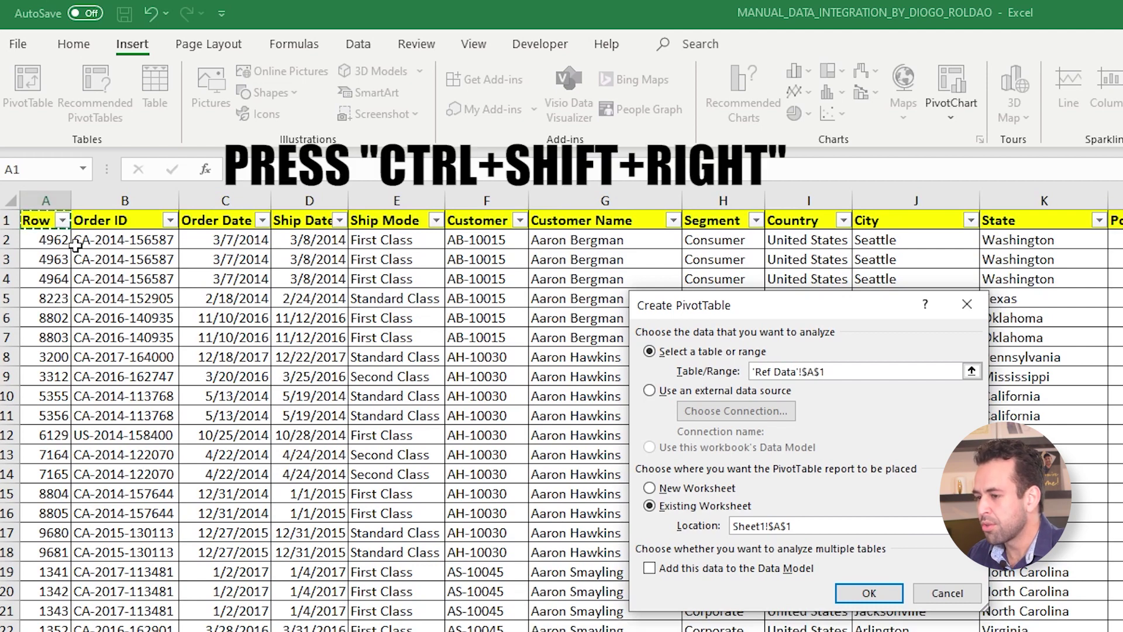
key("ctrl+shift+Right")
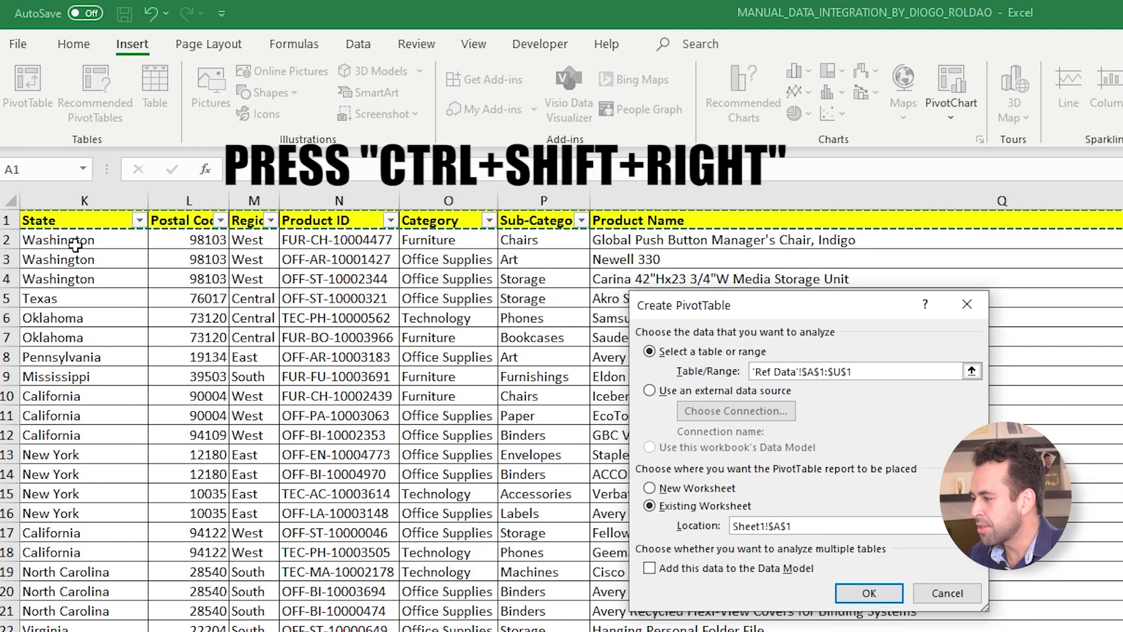
key("ctrl+shift+Down")
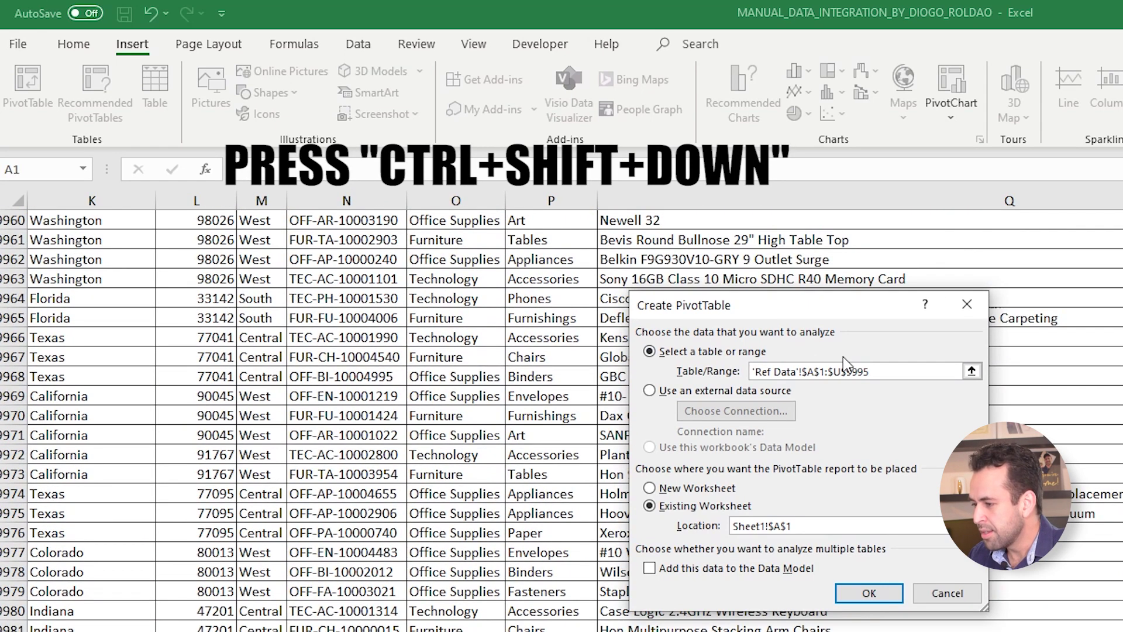
left_click(868, 593)
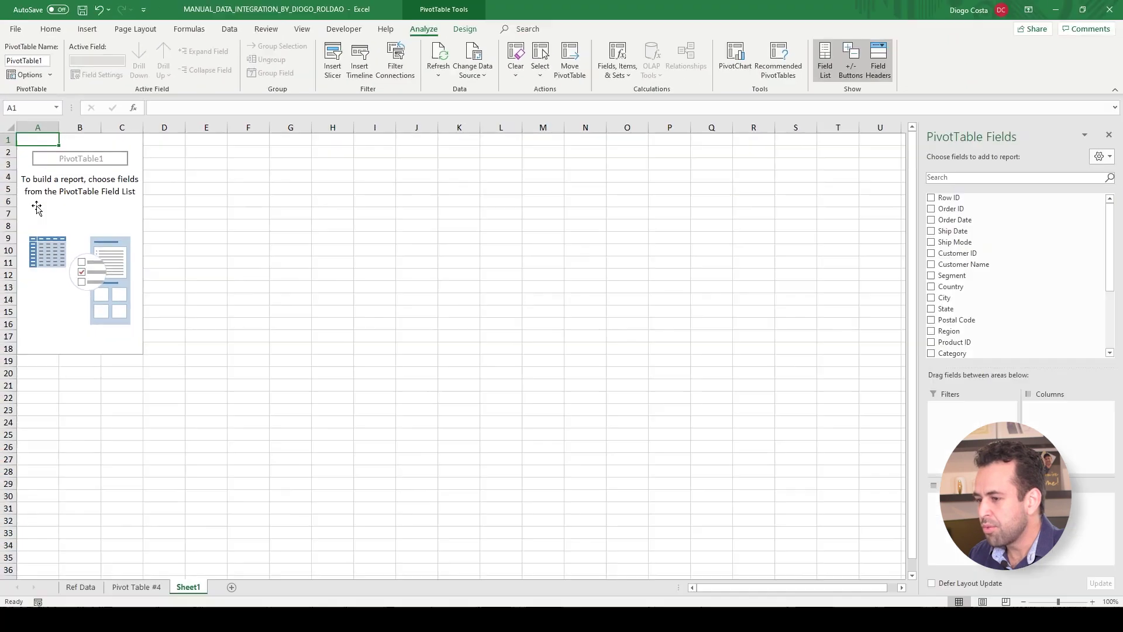
Put State then Segment in Rows and count Customer ID in Values, then select the Arizona rows
left_click(36, 208)
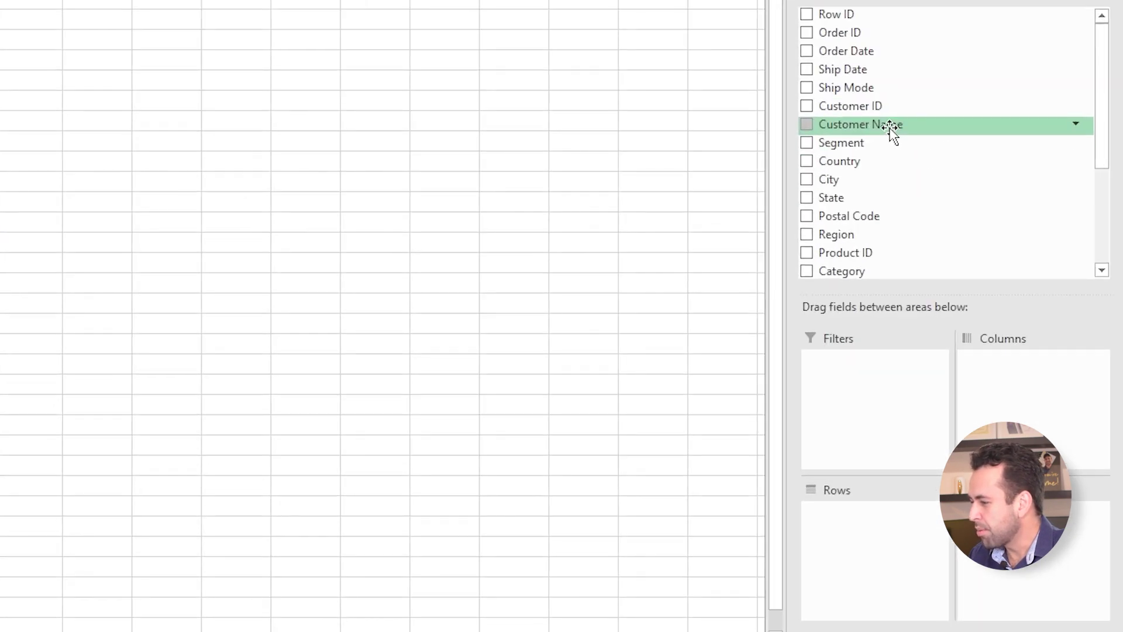
left_click_drag(867, 144, 883, 532)
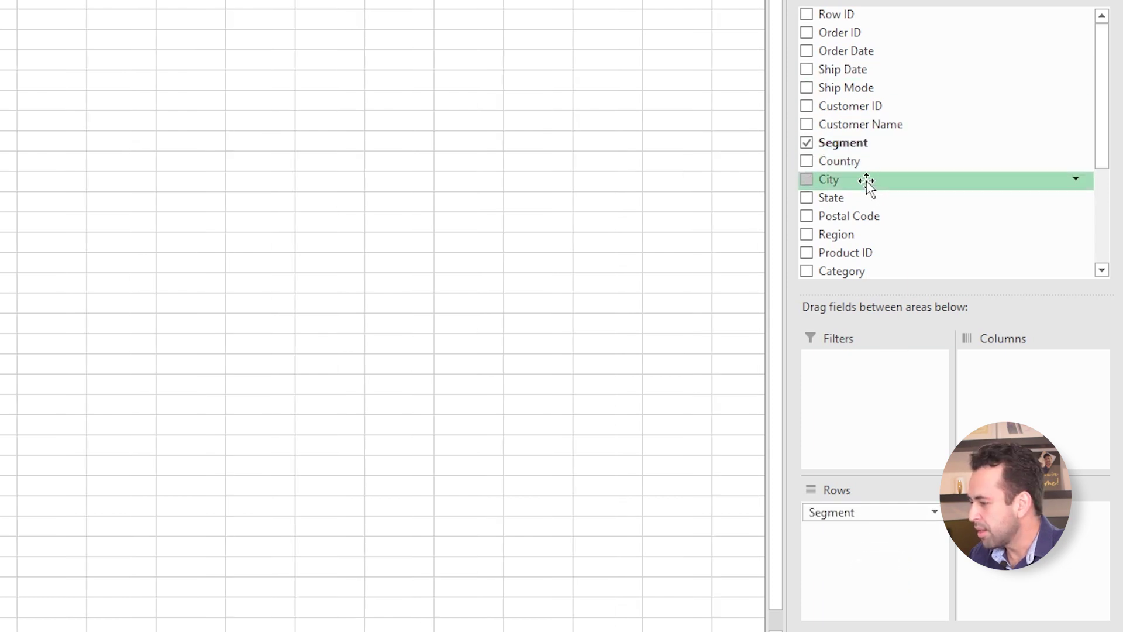
left_click_drag(858, 200, 848, 504)
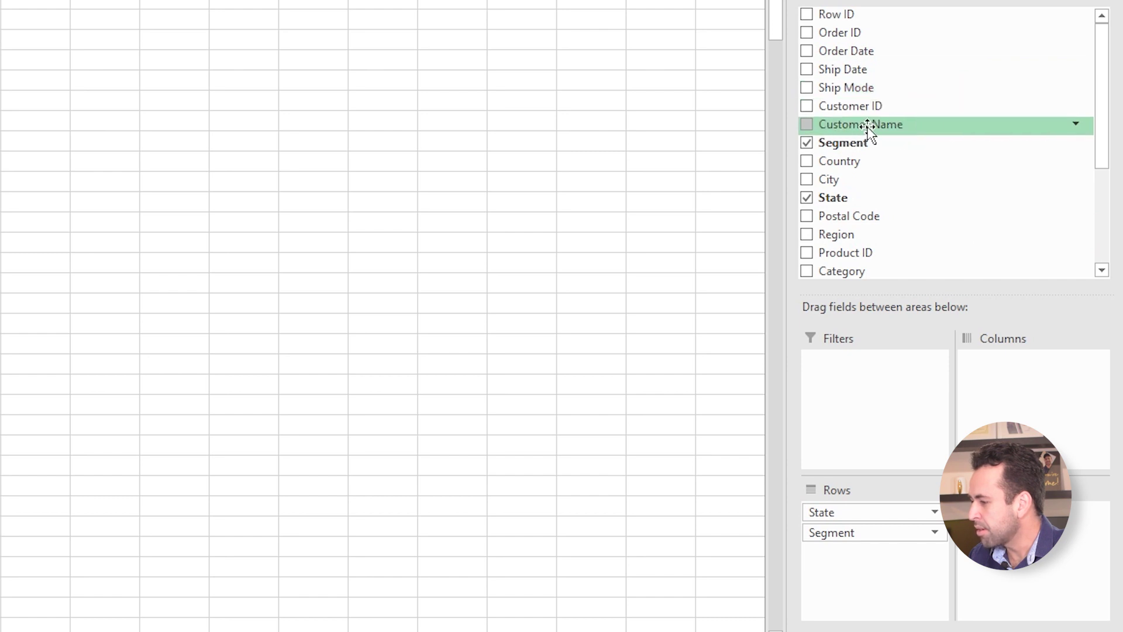
left_click_drag(875, 107, 1062, 526)
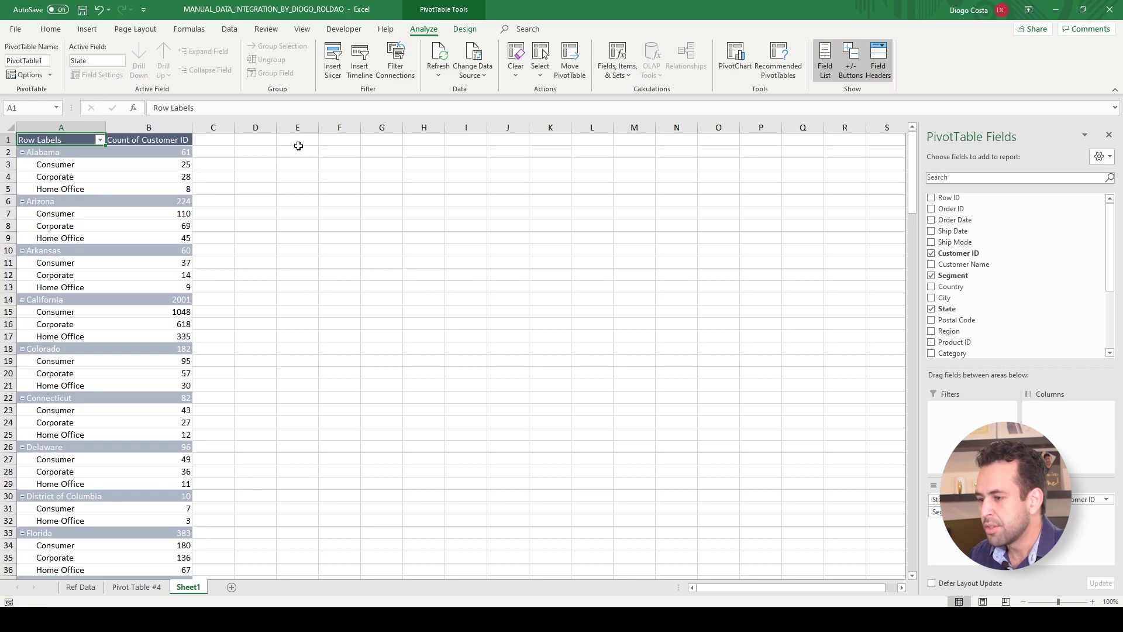
left_click(35, 217)
left_click(58, 201)
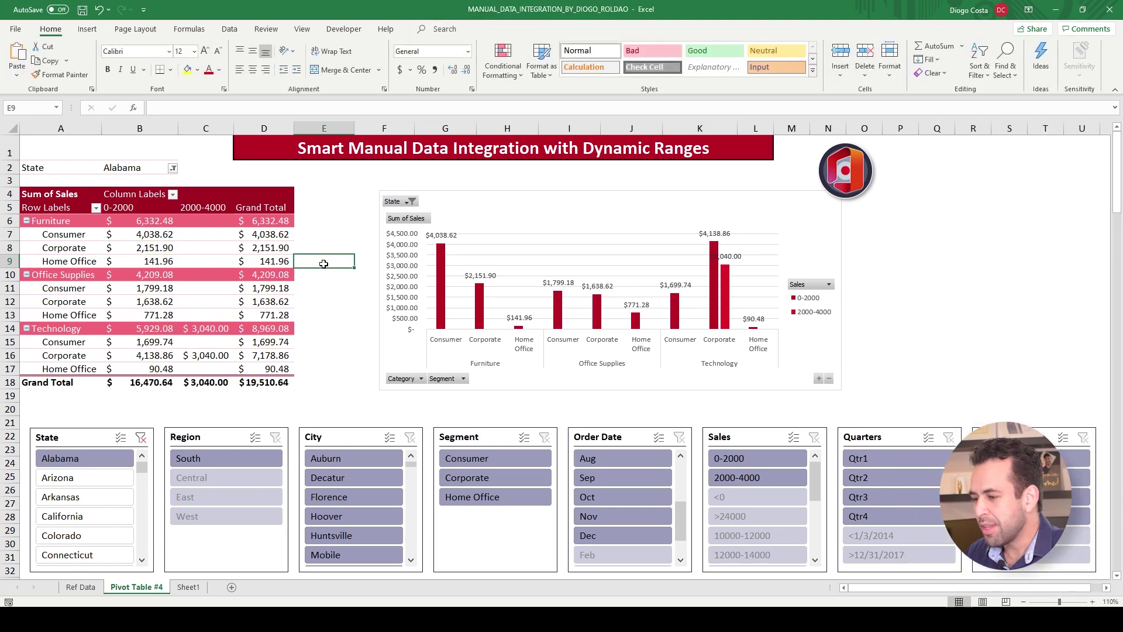
For the dashboard pivot, open Change Data Source and reselect 'Ref Data'!$A$1:$U$9995
left_click(164, 236)
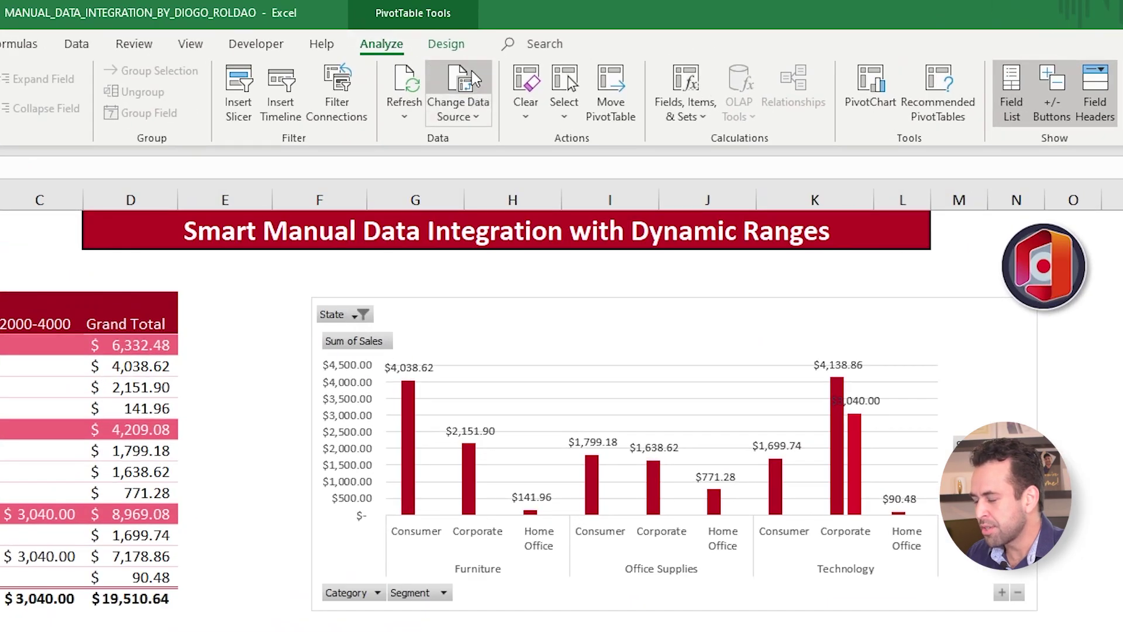
left_click(471, 71)
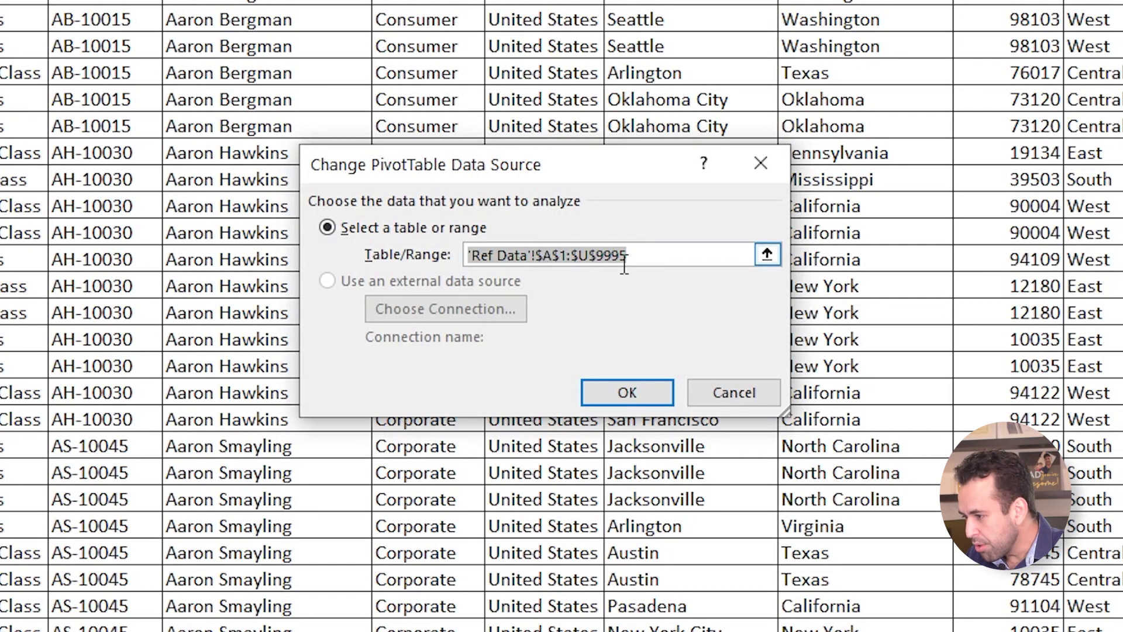
left_click(573, 255)
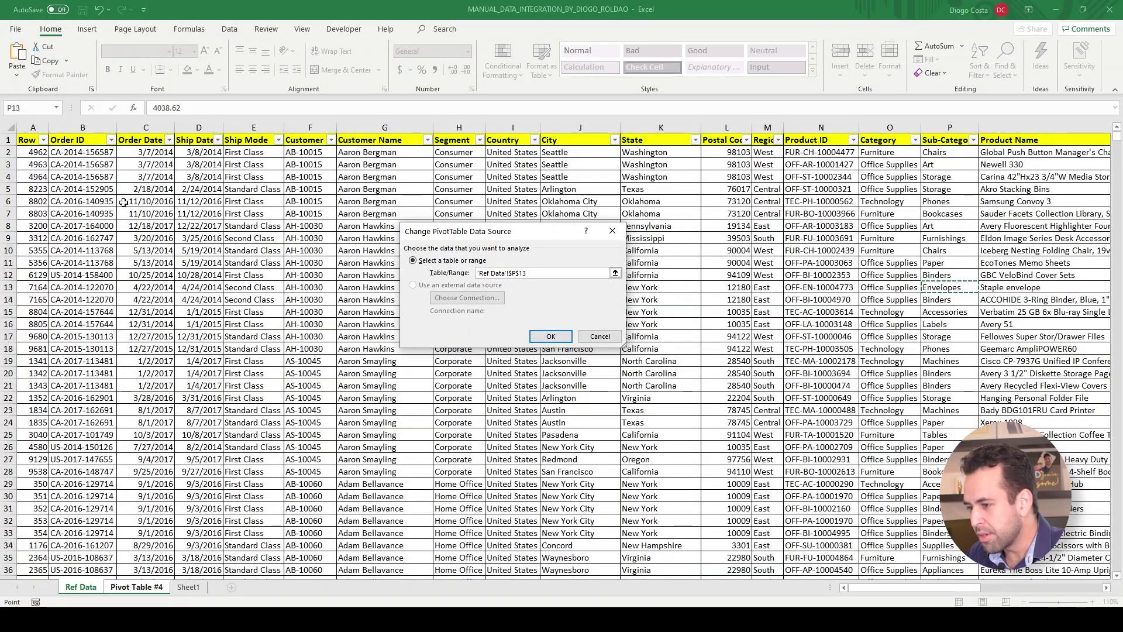
key("ctrl+Right")
key("ctrl+Down")
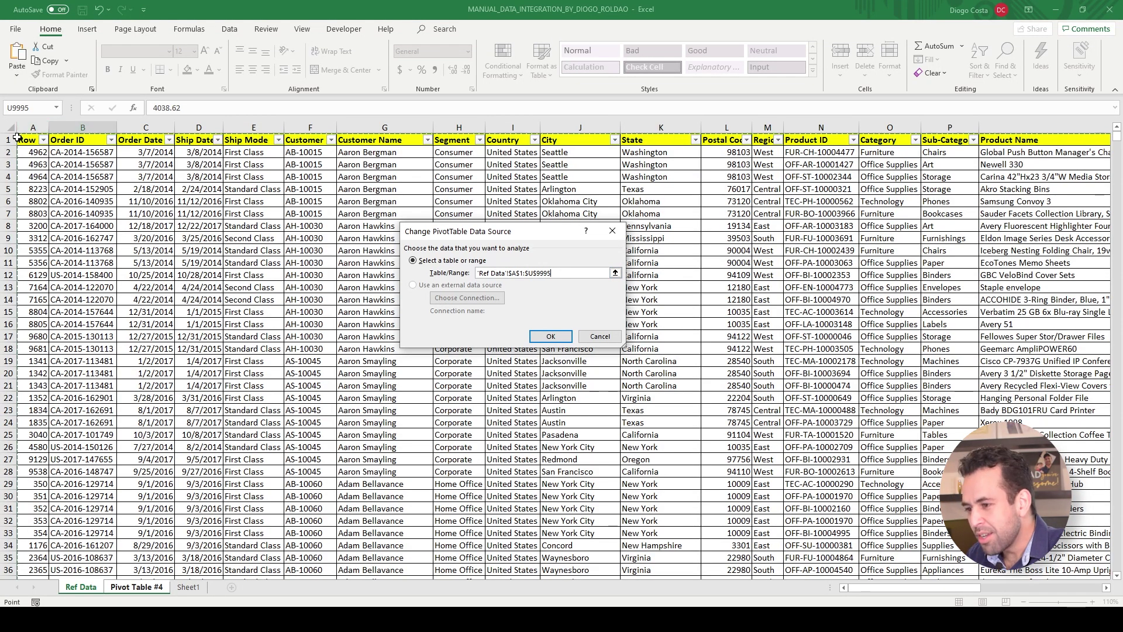
Select column headers A through U so the source reads 'Ref Data'!$A:$U, and confirm
left_click_drag(34, 126, 1000, 121)
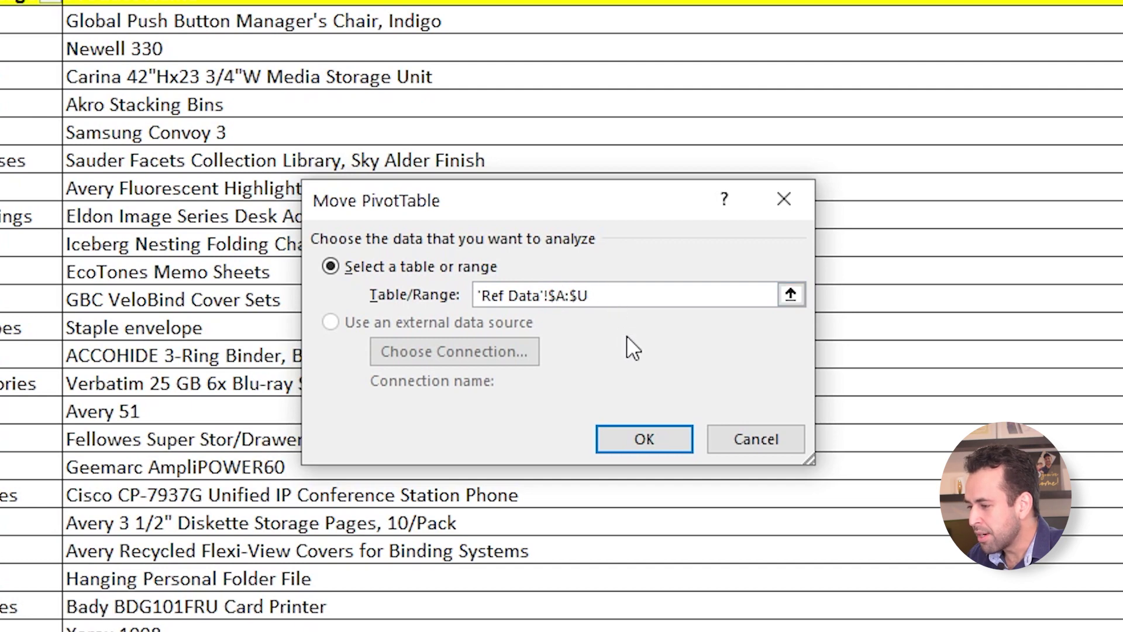
left_click(644, 438)
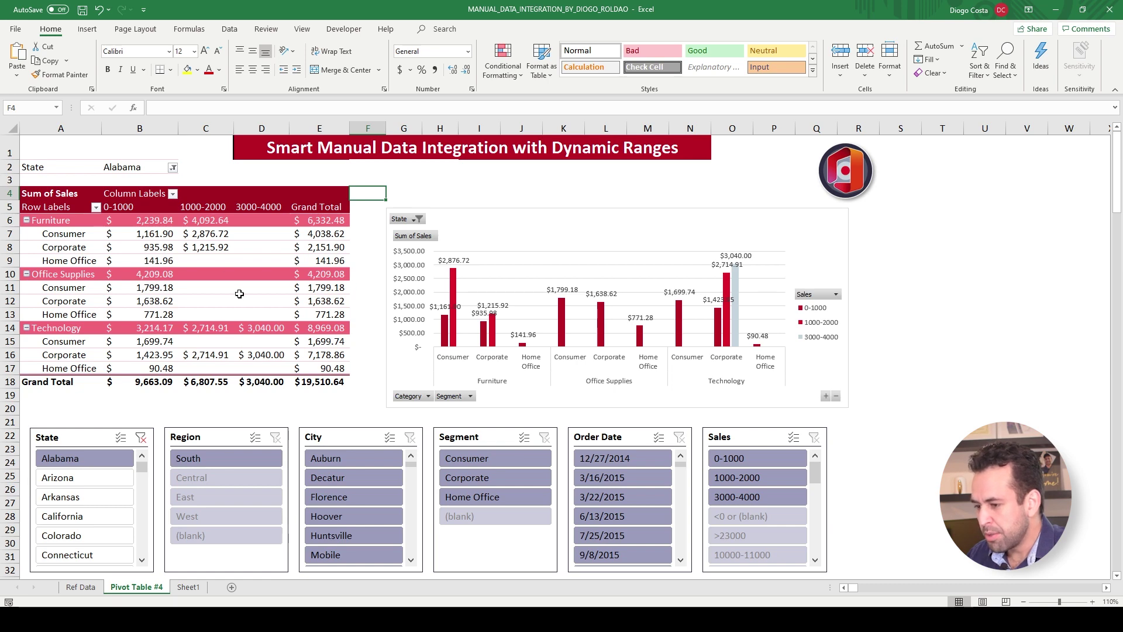
Select the pivot chart, clear the State slicer, and choose Arkansas
left_click(637, 223)
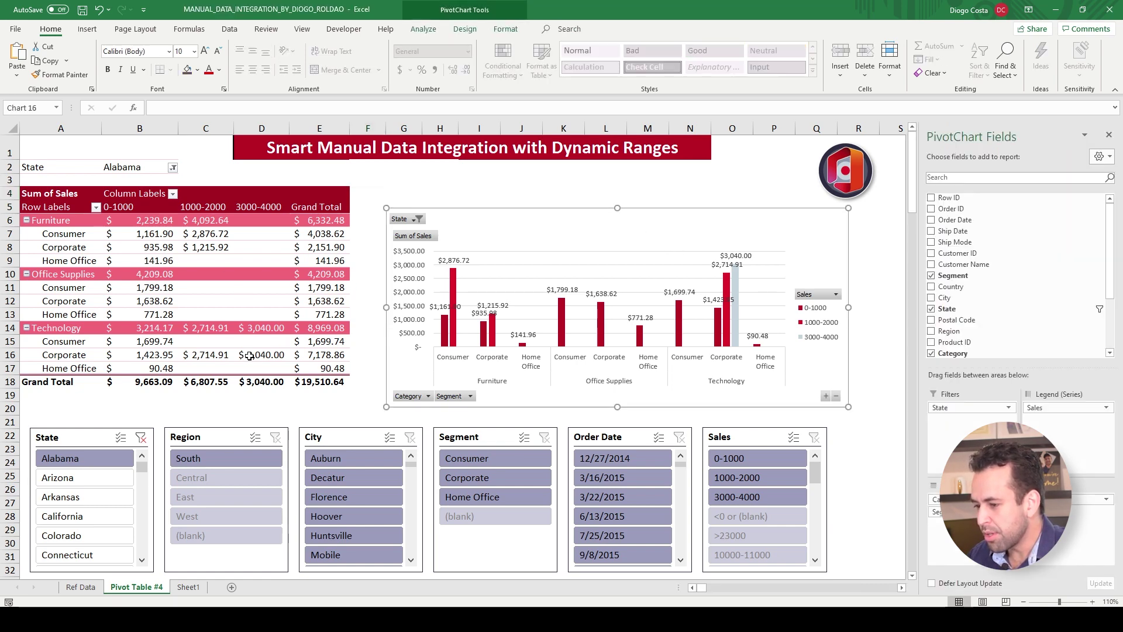
left_click(140, 437)
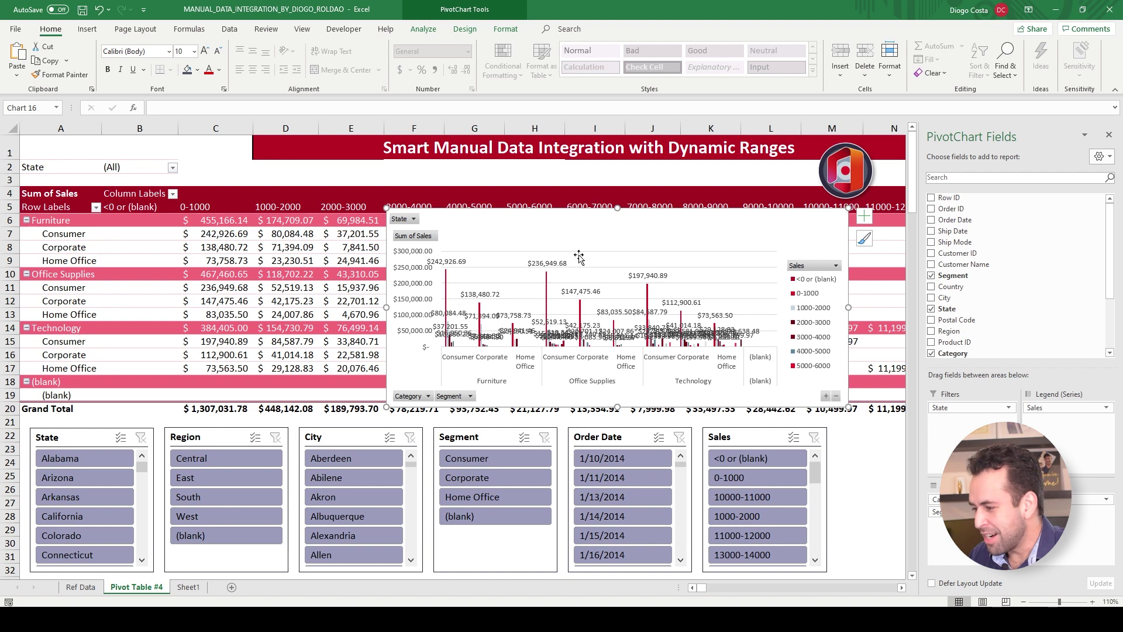
left_click(82, 497)
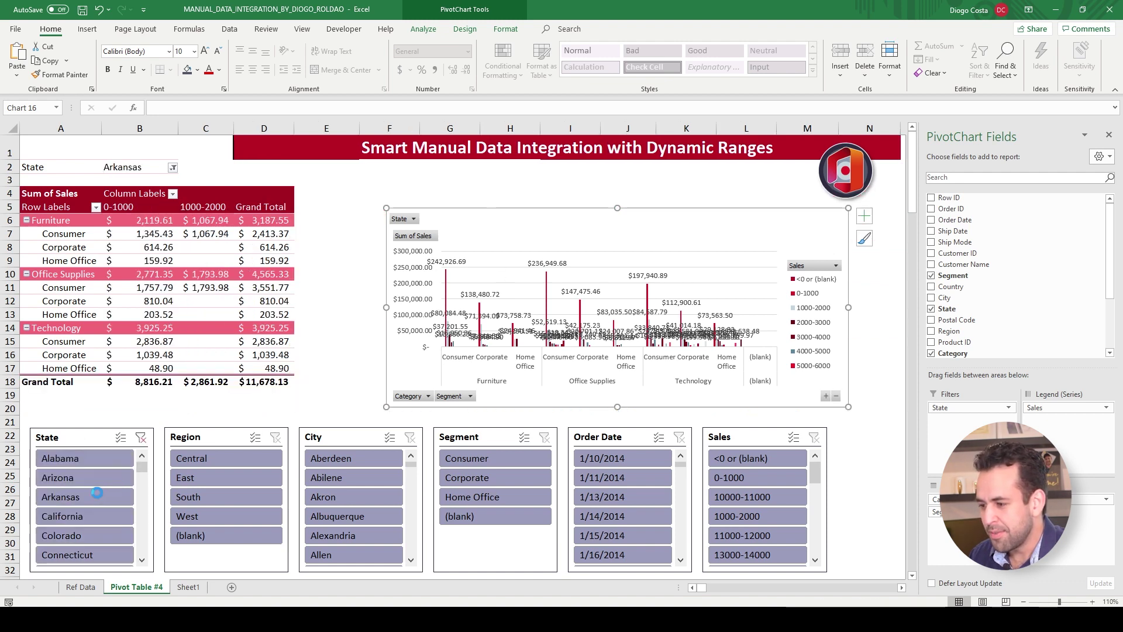